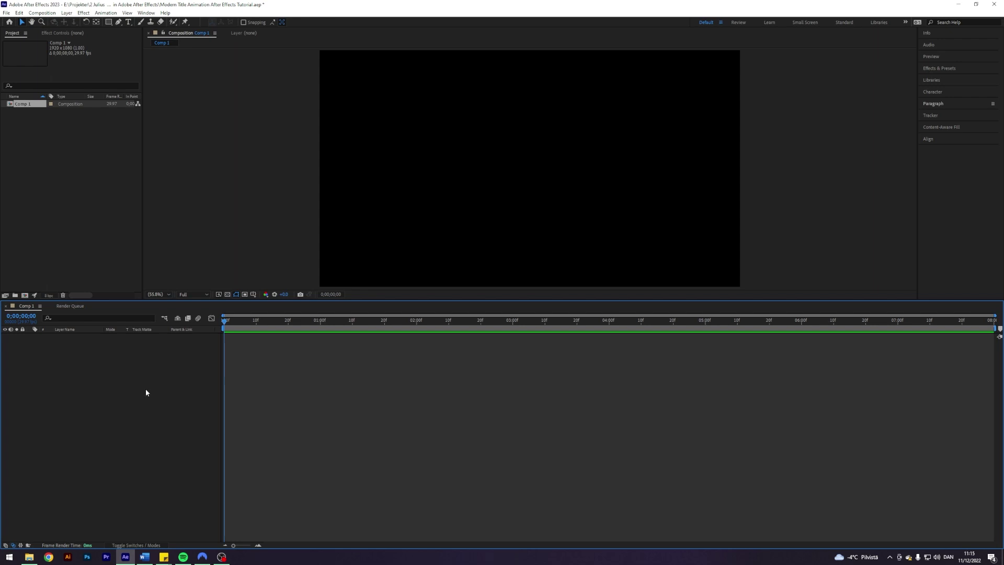
# Step: Start a new text layer in Comp 1 with Ctrl+T
pyautogui.hotkey('ctrl', 't')
# Step: Create a text layer reading 'Smooth' left of centre in the viewer
pyautogui.click(383, 167)
pyautogui.write('sM')
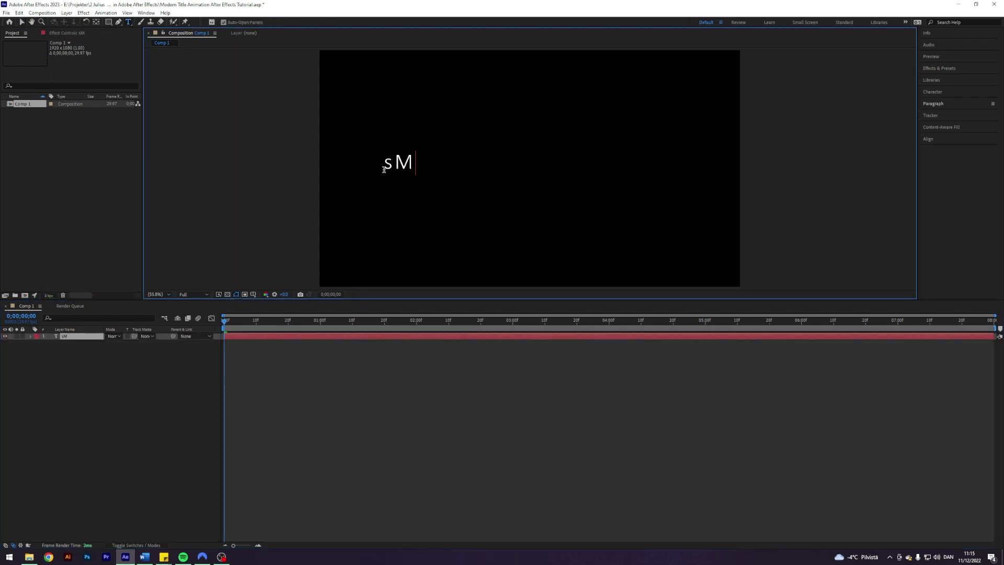
pyautogui.press('BackSpace')
pyautogui.press('BackSpace')
pyautogui.write('Smooth')
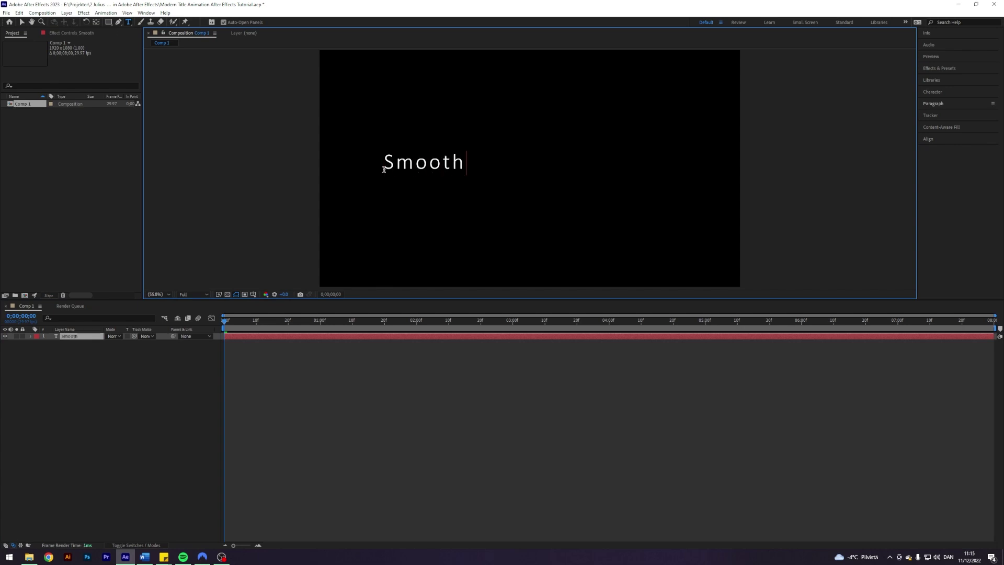
pyautogui.click(21, 22)
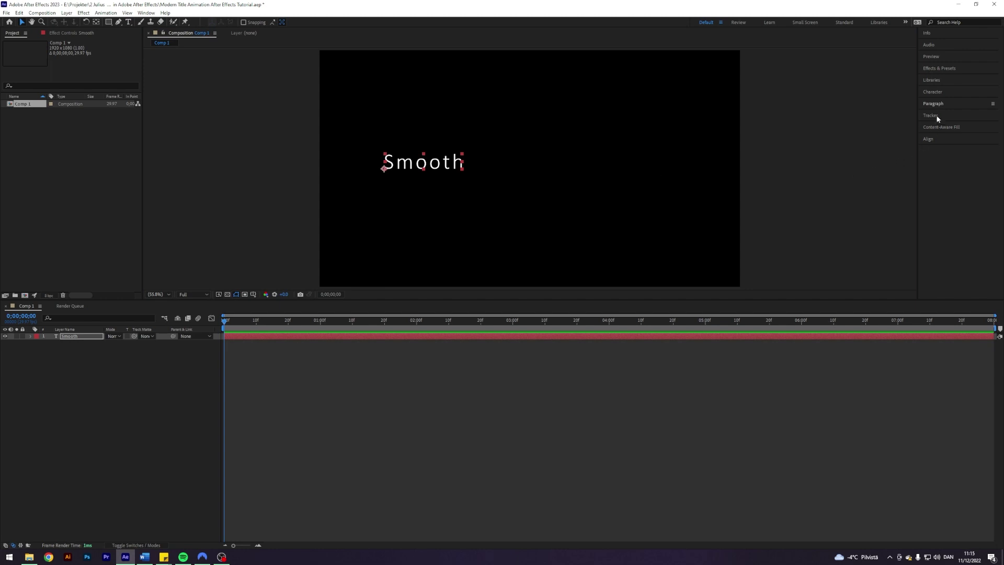
# Step: Set the Smooth text's font to Eras Bold ITC in the Character panel
pyautogui.click(934, 92)
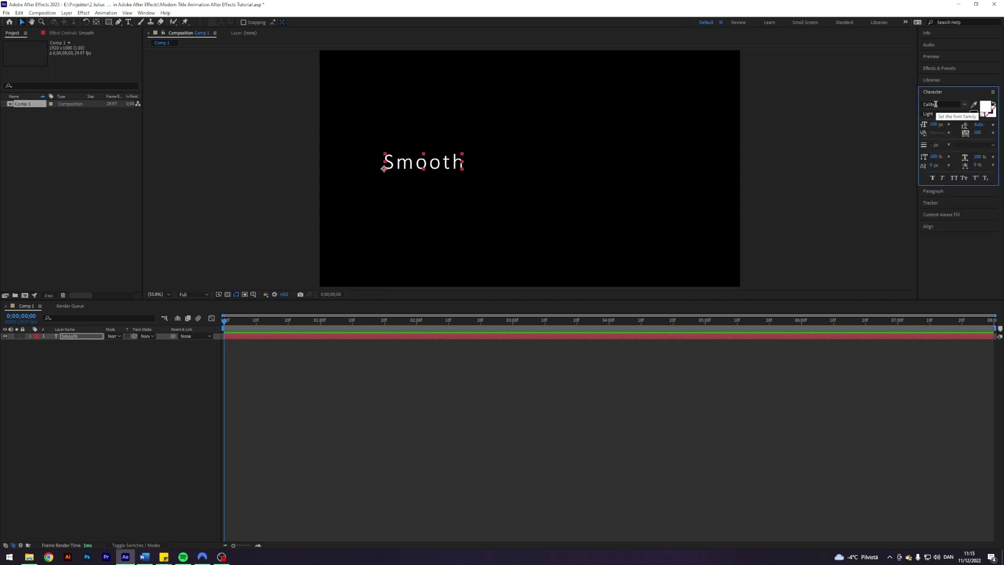
pyautogui.click(935, 104)
pyautogui.write('eras')
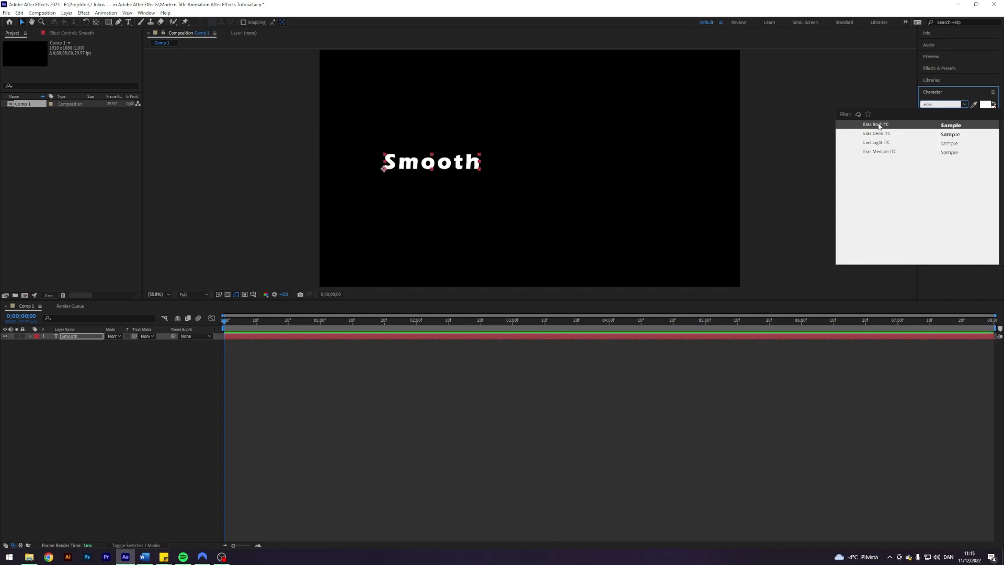
pyautogui.click(879, 126)
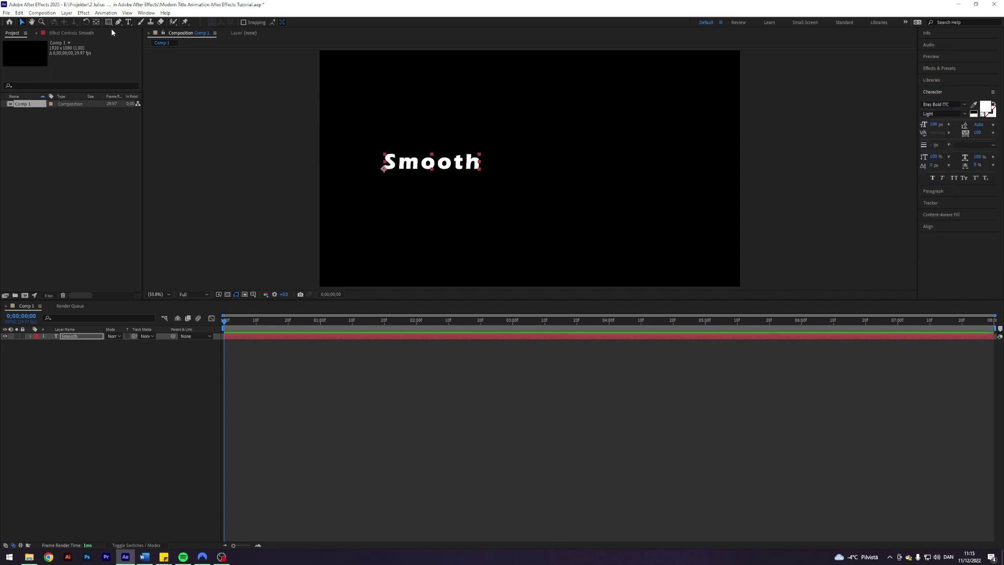
pyautogui.click(128, 22)
# Step: Retype the text in capitals as 'SMOOTH'
pyautogui.moveTo(477, 164); pyautogui.dragTo(375, 162)
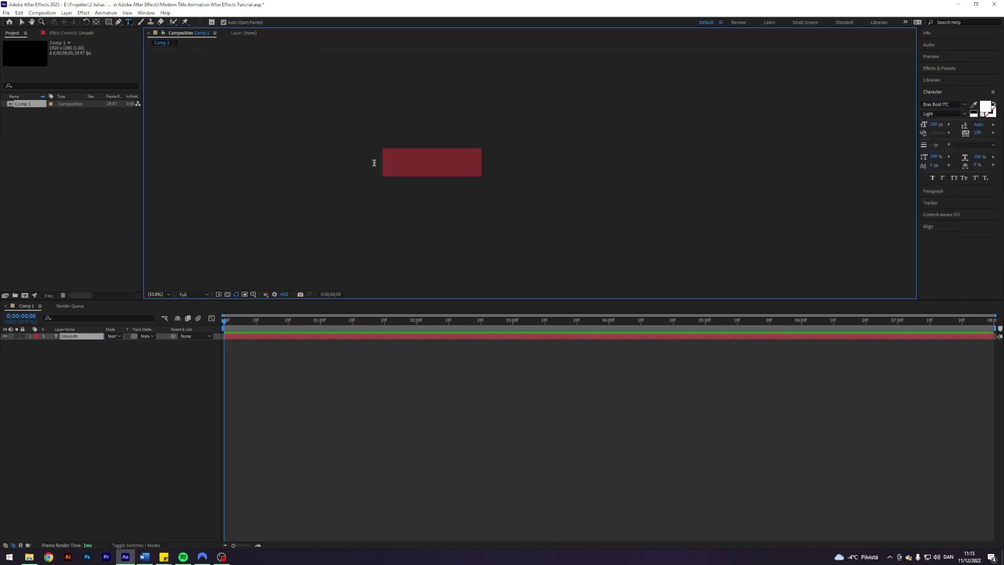
pyautogui.write('SM')
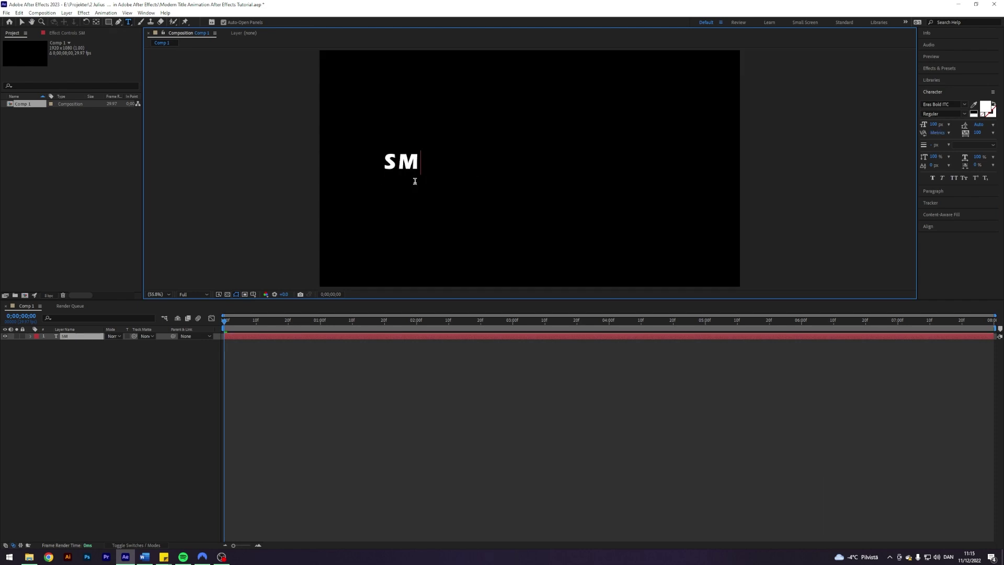
pyautogui.write('OOTH')
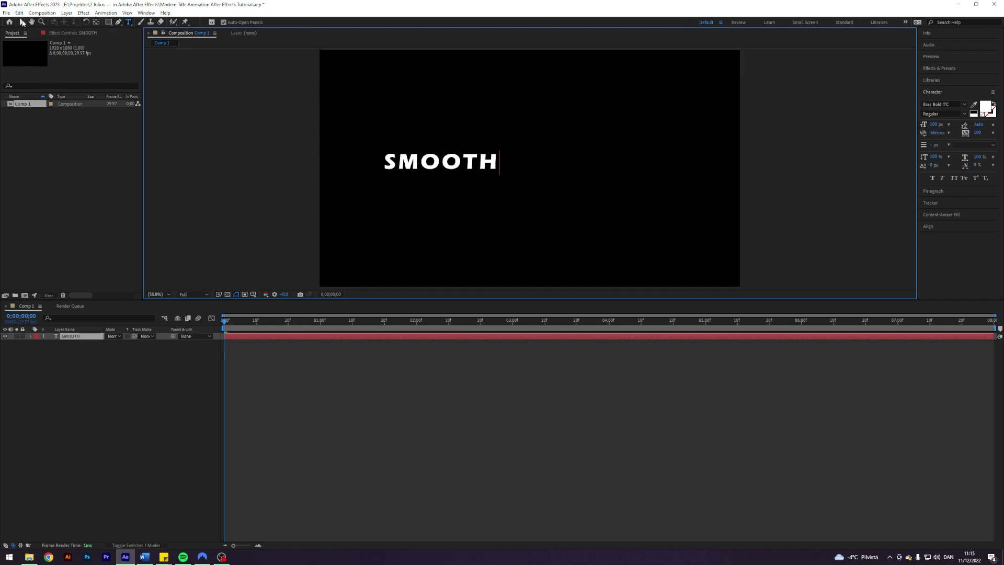
pyautogui.click(22, 23)
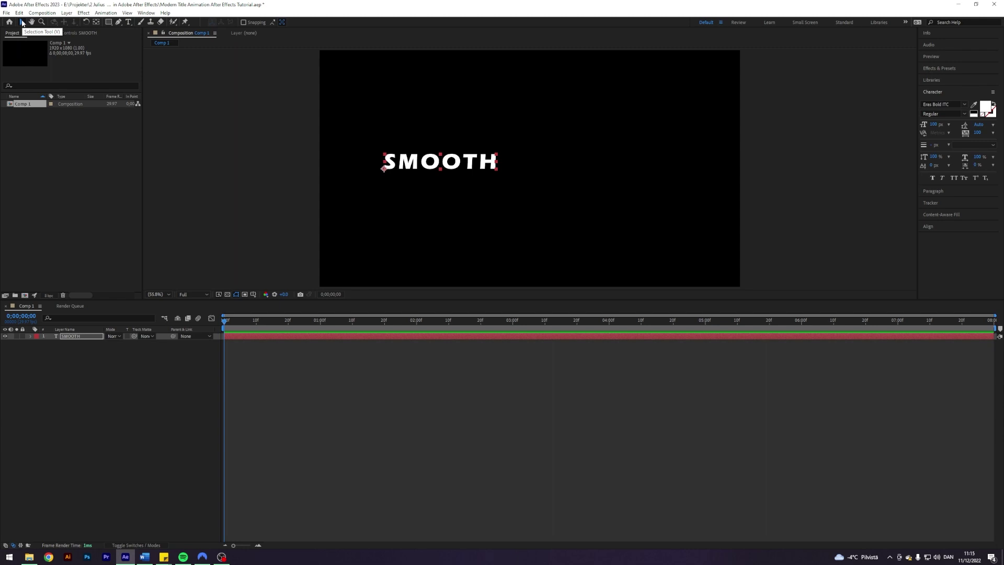
# Step: Set SMOOTH's tracking to 200 and font size to 200 px
pyautogui.click(977, 132)
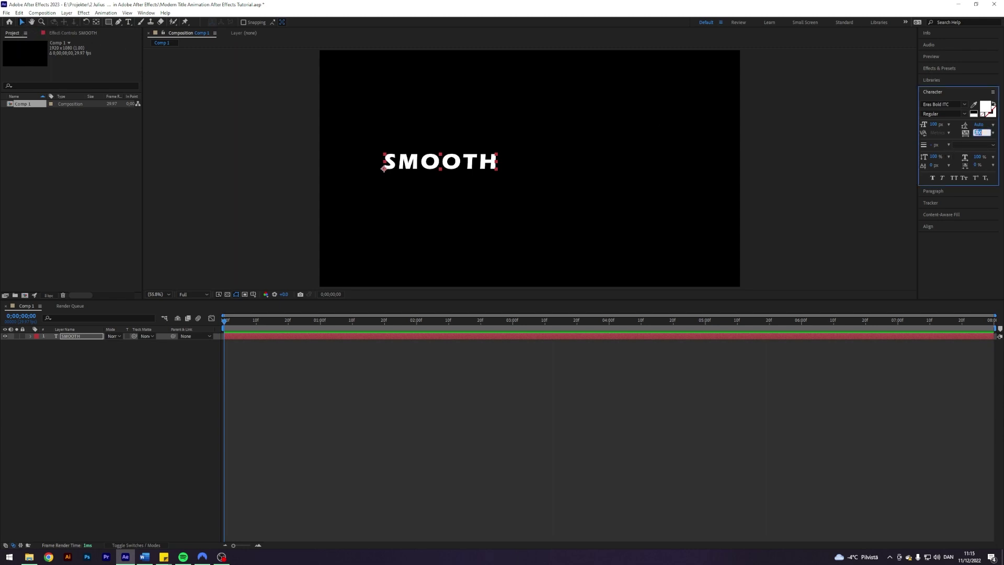
pyautogui.write('200')
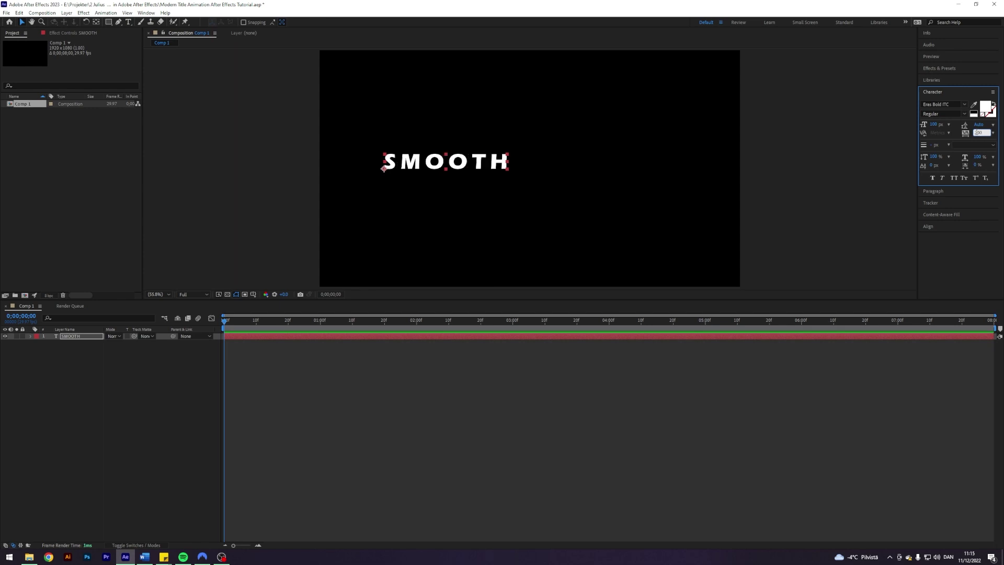
pyautogui.press('Return')
pyautogui.click(936, 124)
pyautogui.write('2')
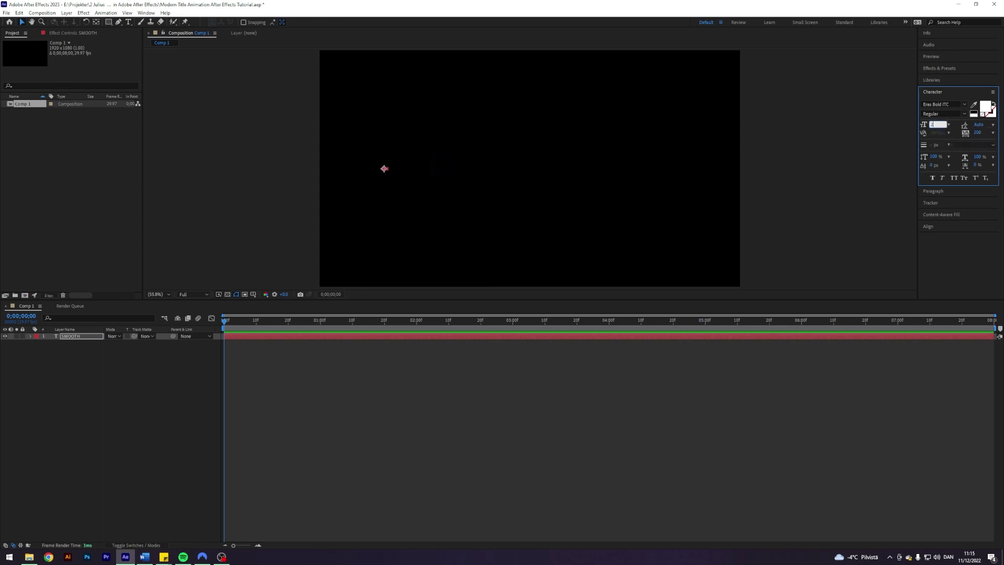
pyautogui.write('00')
pyautogui.press('Return')
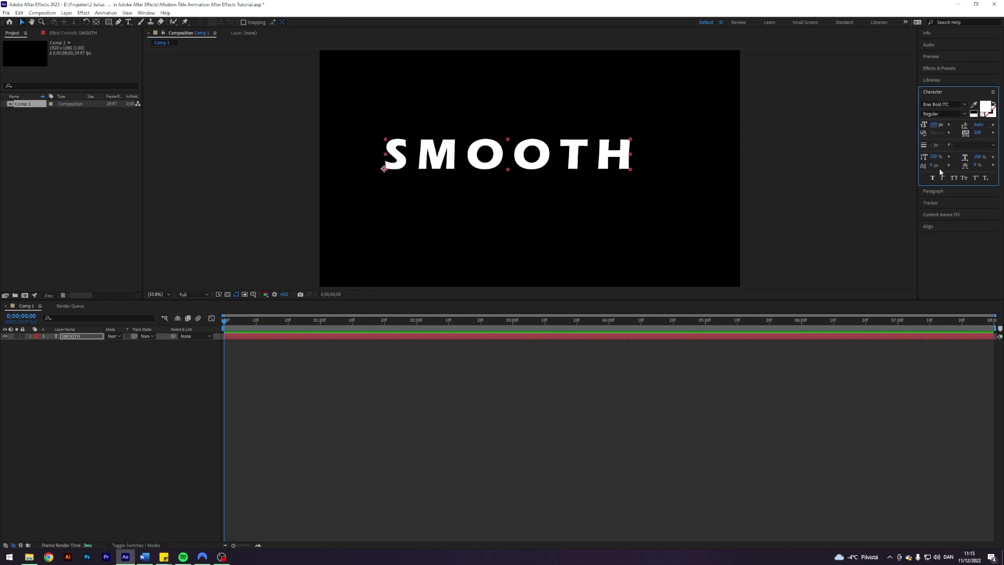
# Step: Centre SMOOTH horizontally and vertically in the composition
pyautogui.click(931, 227)
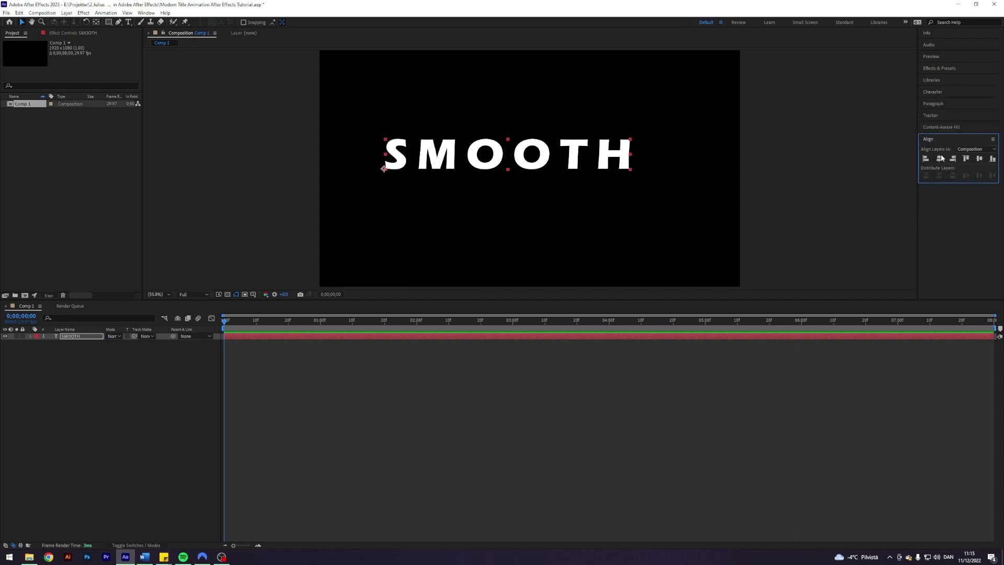
pyautogui.click(939, 158)
pyautogui.click(979, 158)
pyautogui.click(34, 352)
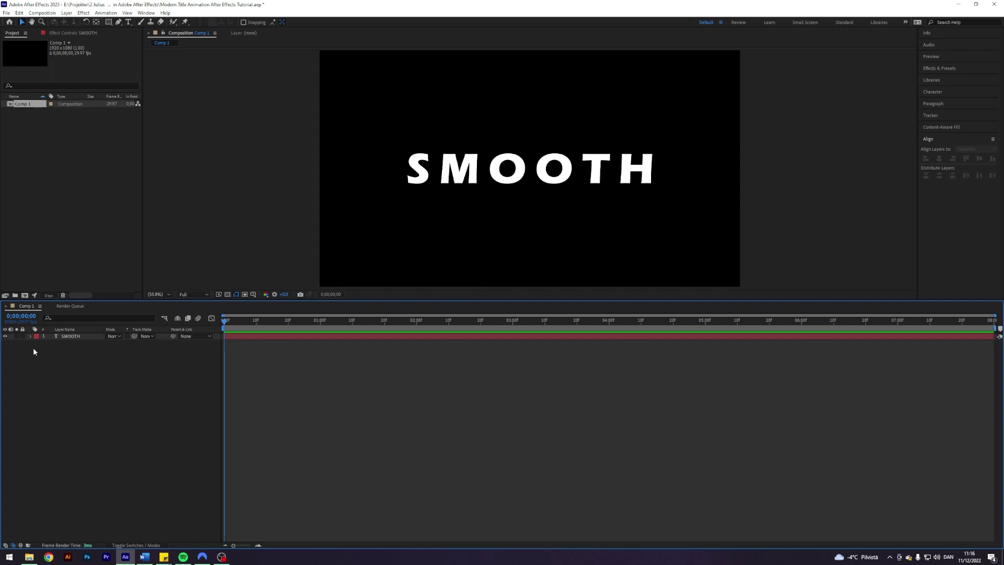
# Step: Add a text animator with Position and Opacity properties to SMOOTH
pyautogui.click(30, 335)
pyautogui.click(38, 343)
pyautogui.click(65, 337)
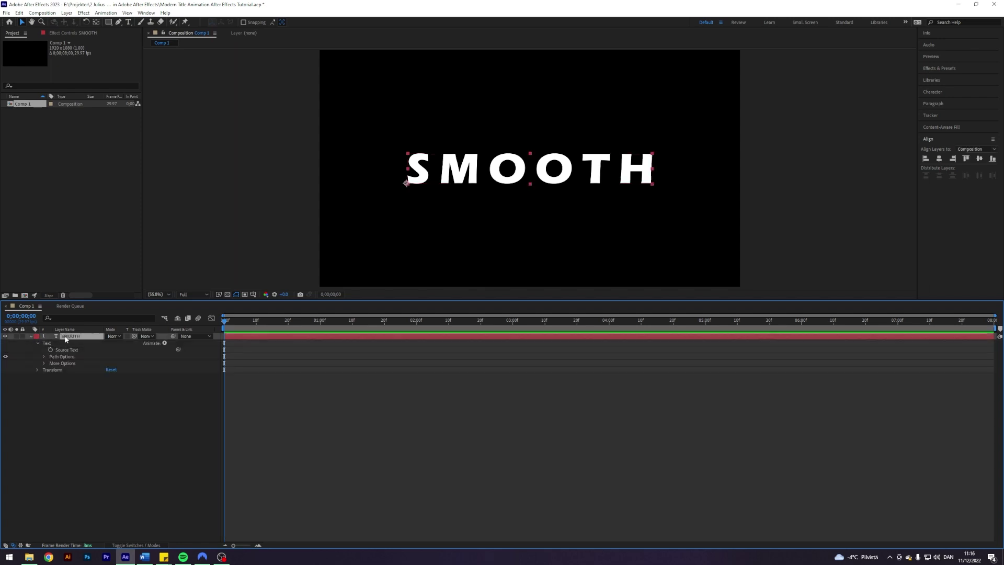
pyautogui.click(165, 343)
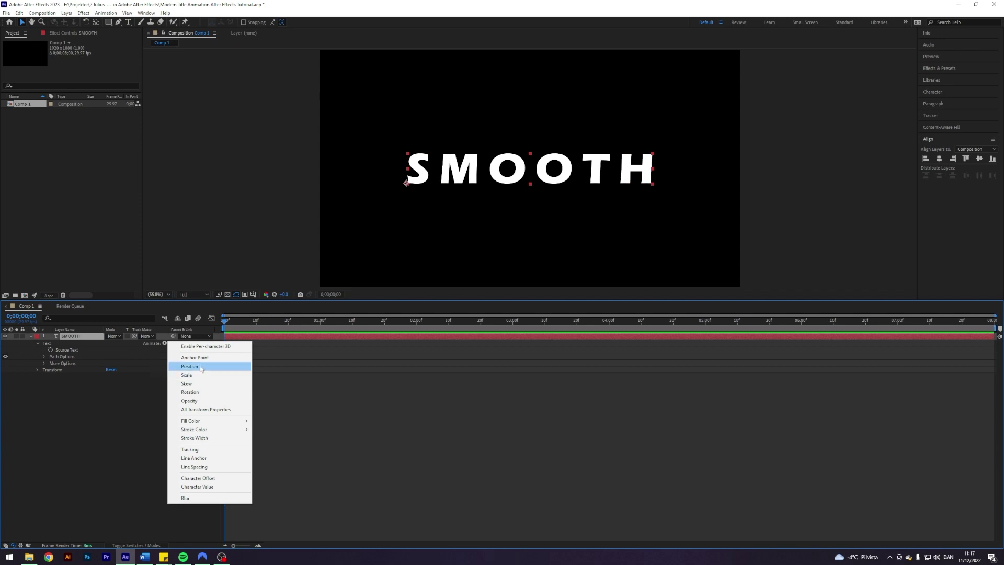
pyautogui.click(190, 365)
pyautogui.click(164, 343)
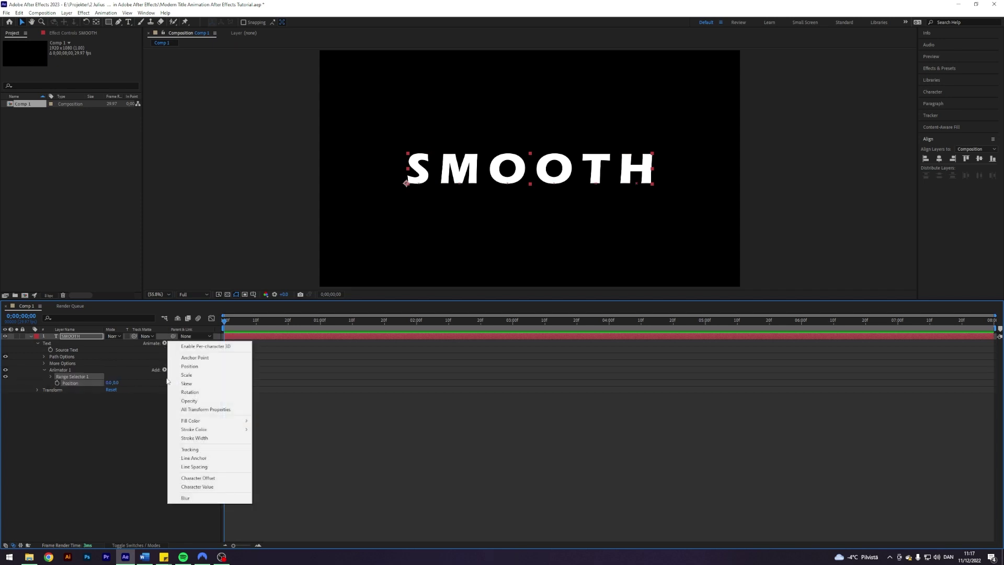
pyautogui.click(189, 400)
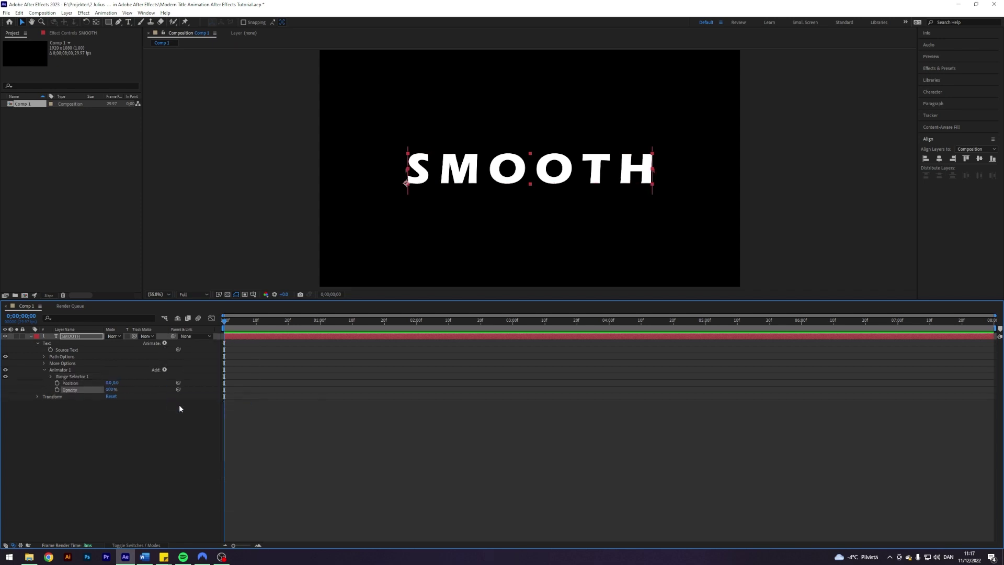
# Step: Set the animator's Position to 0,100 and Opacity to 0%
pyautogui.click(114, 384)
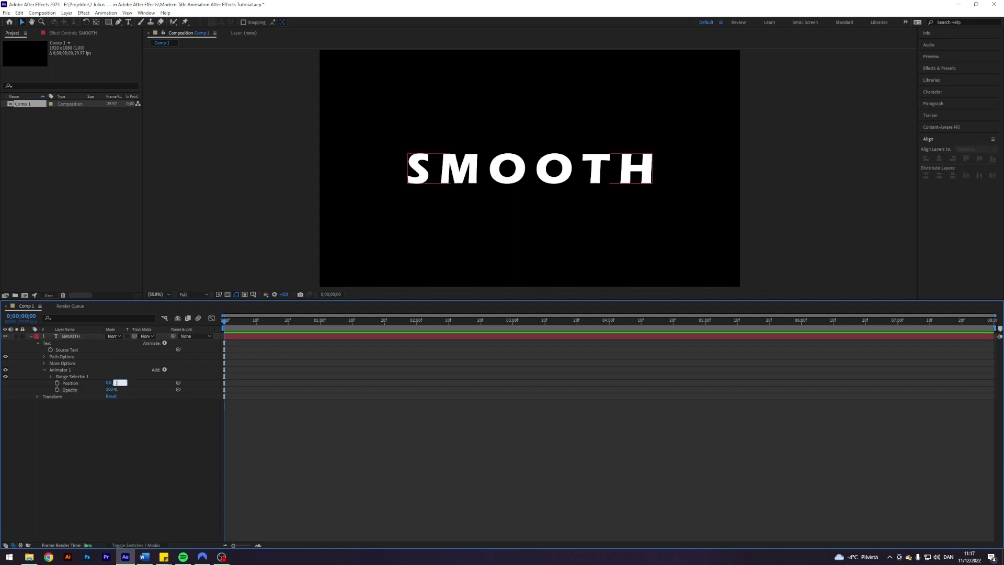
pyautogui.write('100')
pyautogui.press('Return')
pyautogui.click(109, 390)
pyautogui.write('0')
pyautogui.press('Return')
# Step: Keyframe Range Selector 1 Offset from -100% at 0;00 to 100% at one second
pyautogui.click(51, 376)
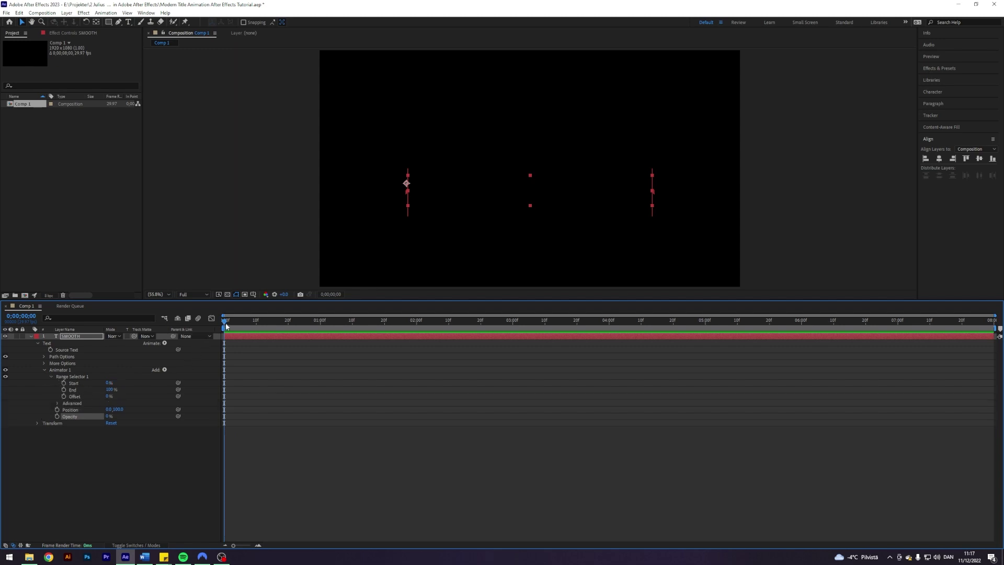
pyautogui.moveTo(226, 325); pyautogui.dragTo(321, 342)
pyautogui.moveTo(109, 396); pyautogui.dragTo(163, 398)
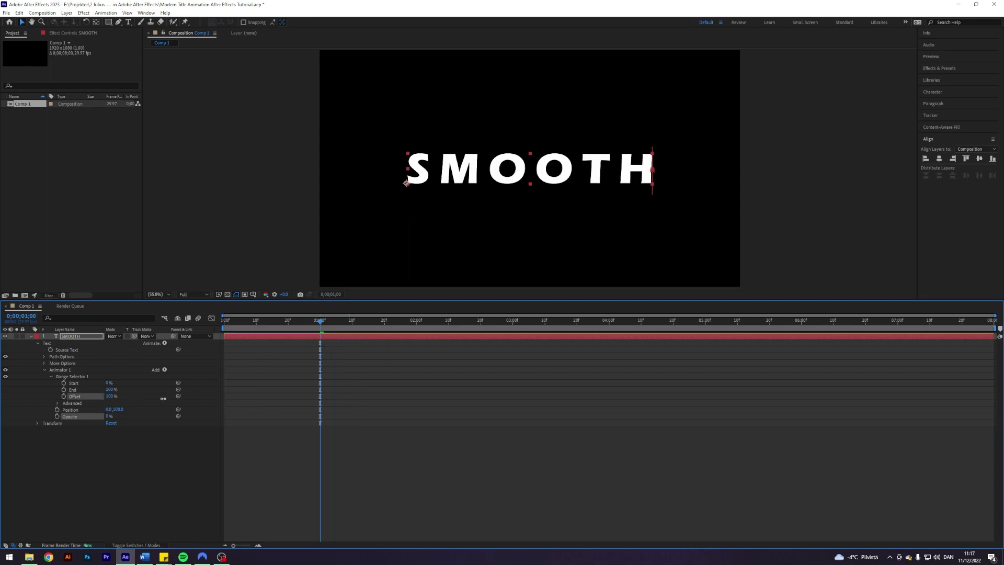
pyautogui.click(64, 396)
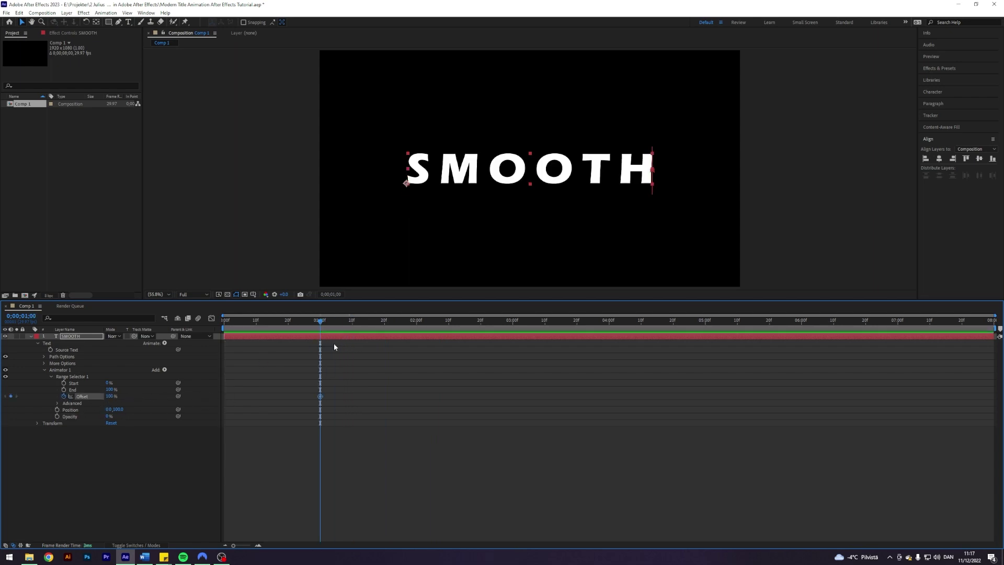
pyautogui.press('Home')
pyautogui.click(111, 396)
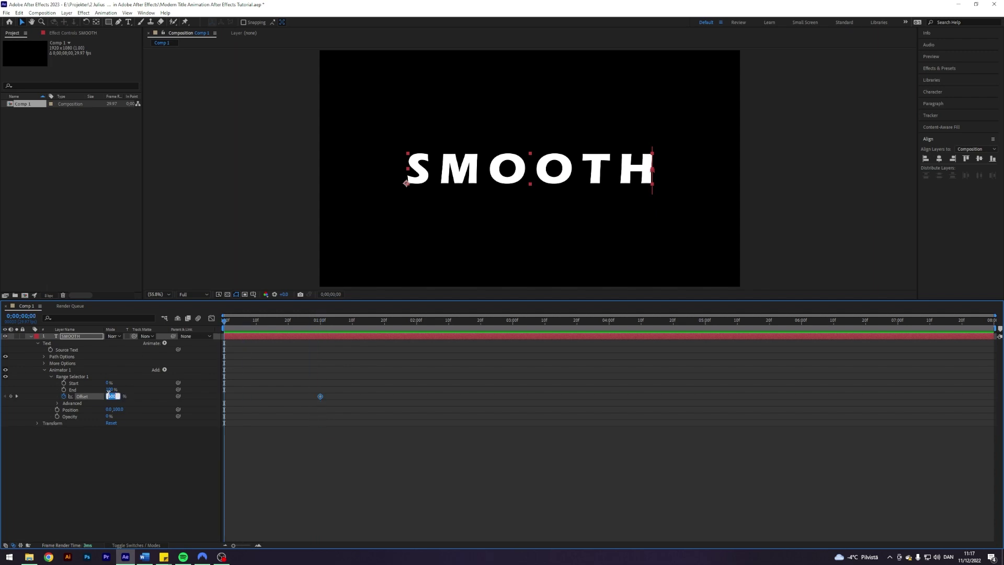
pyautogui.write('-100')
pyautogui.press('Return')
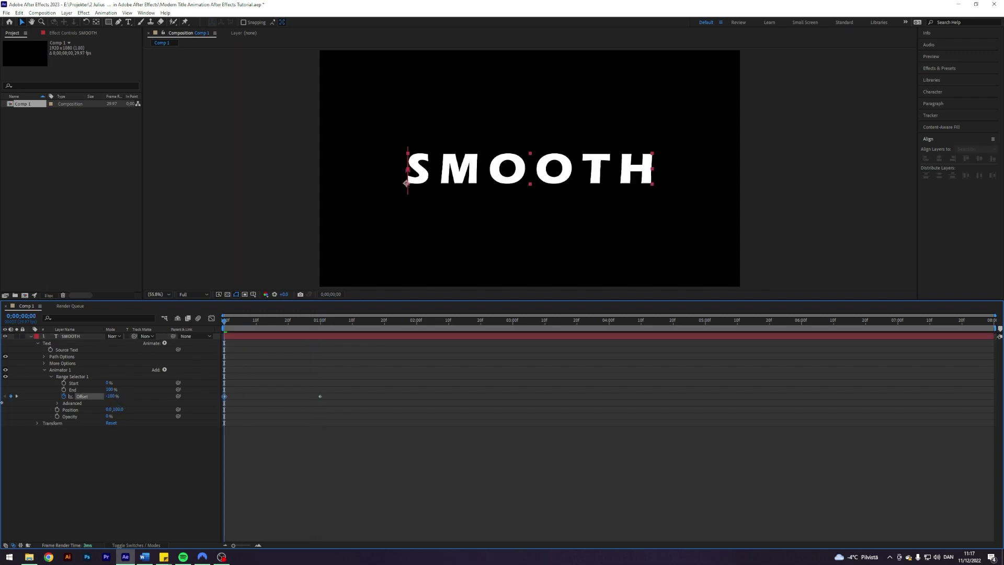
# Step: Preview the letter-by-letter reveal of SMOOTH
pyautogui.click(177, 449)
pyautogui.press('space')
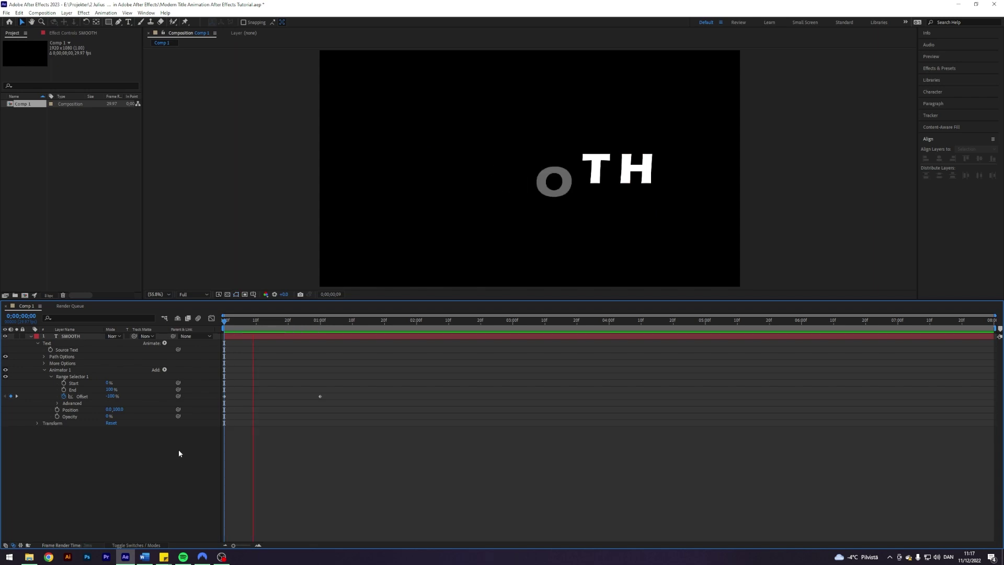
pyautogui.click(111, 403)
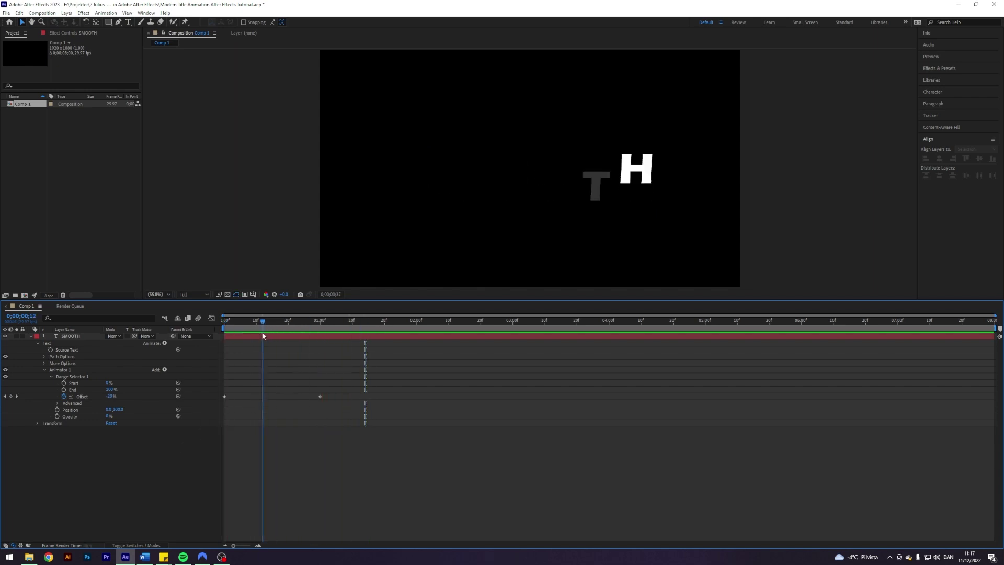
# Step: Set the range selector's Shape to Ramp Up, Ease High 25%, Ease Low 100%
pyautogui.click(55, 403)
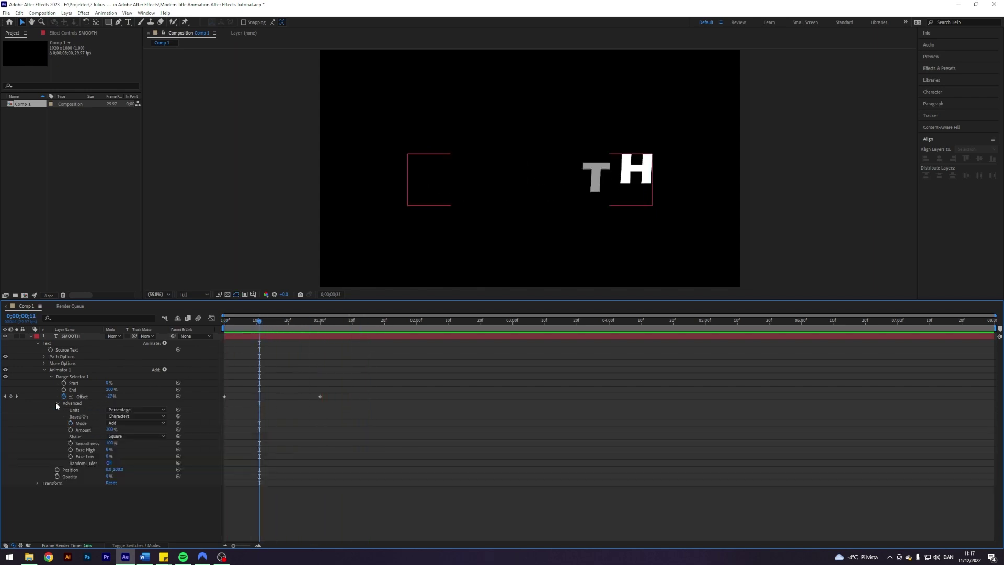
pyautogui.click(127, 437)
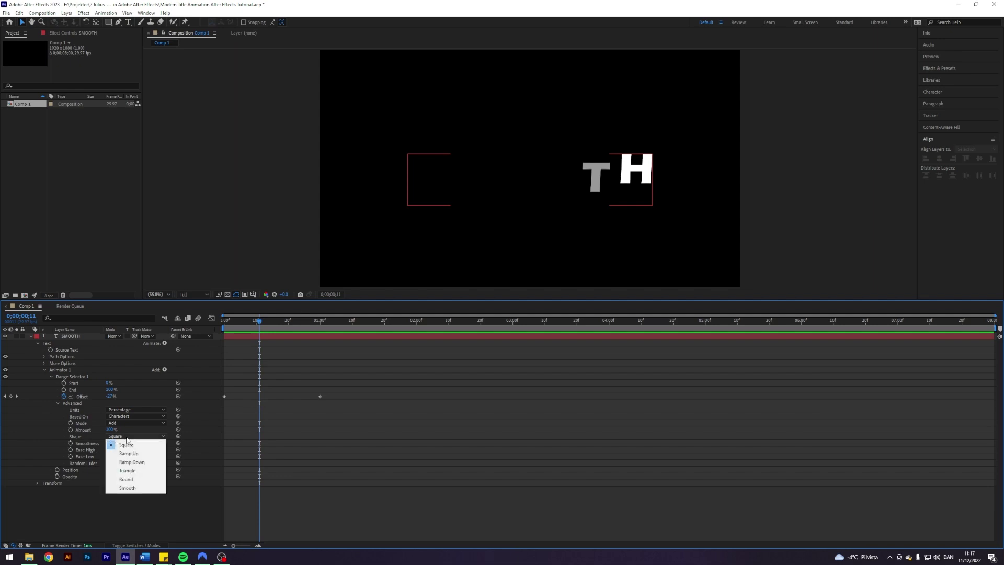
pyautogui.click(132, 455)
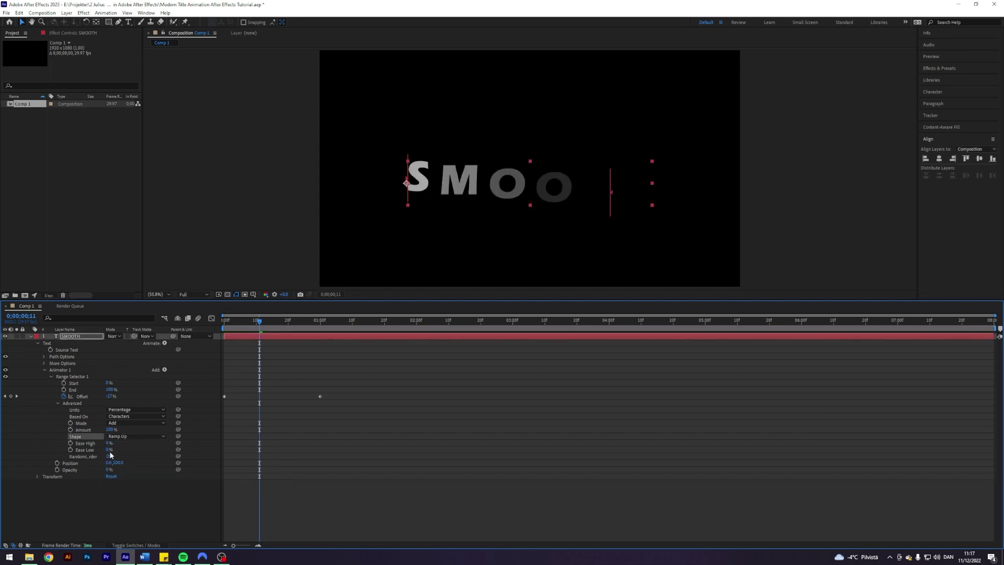
pyautogui.click(108, 443)
pyautogui.write('25')
pyautogui.press('Tab')
pyautogui.write('100')
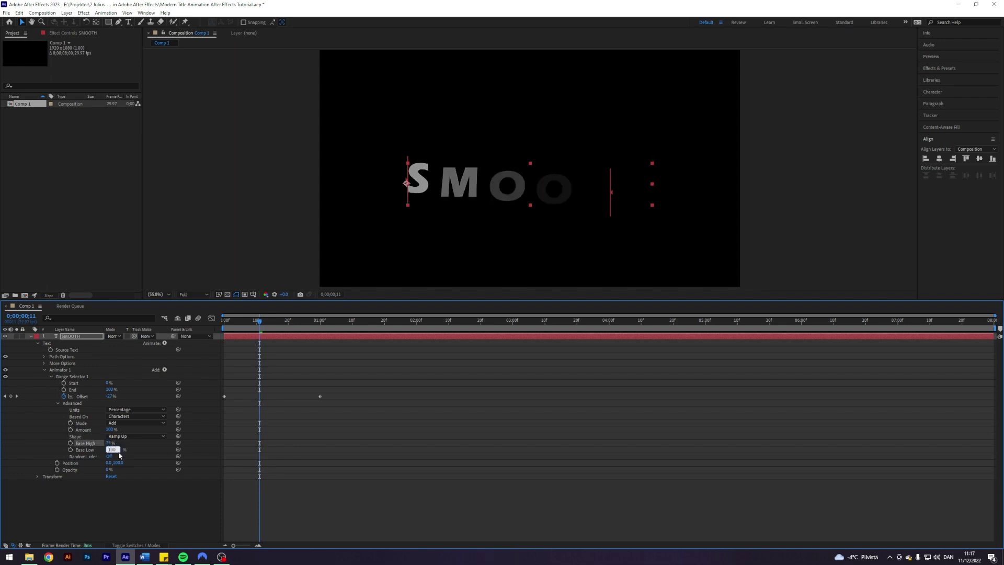
pyautogui.press('Return')
# Step: Preview the ramped reveal from the start of the composition
pyautogui.press('Home')
pyautogui.click(111, 526)
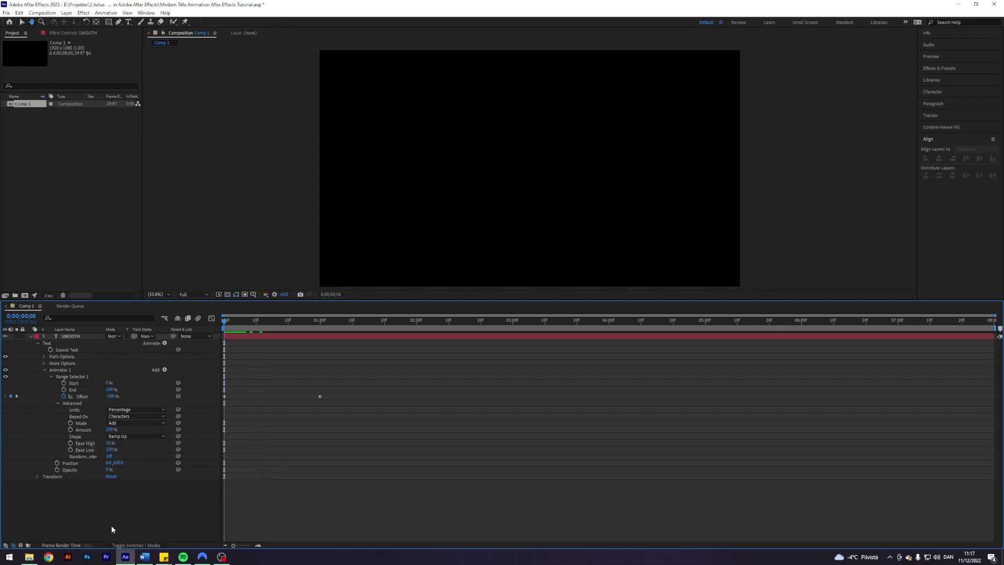
pyautogui.press('space')
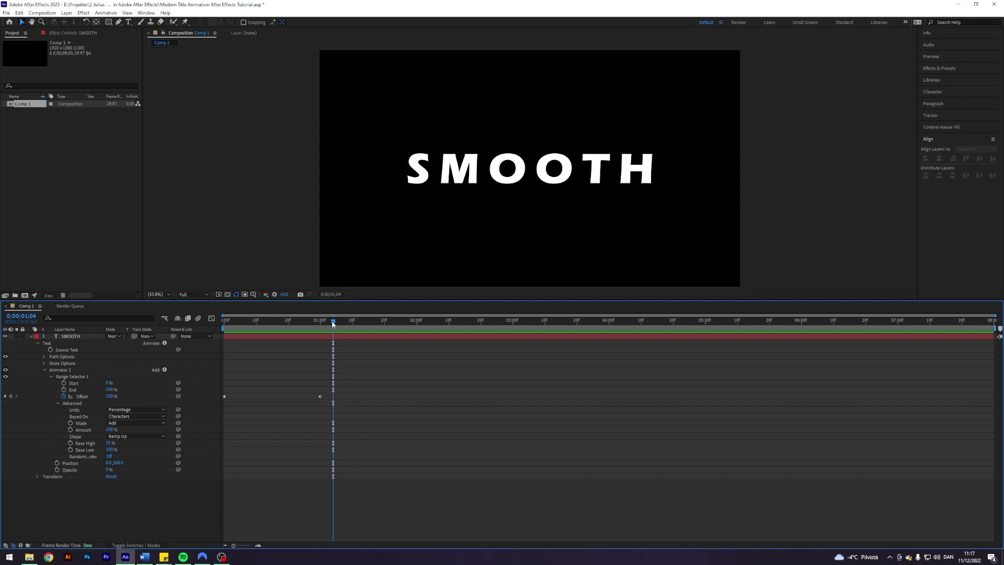
pyautogui.press('space')
pyautogui.press('space')
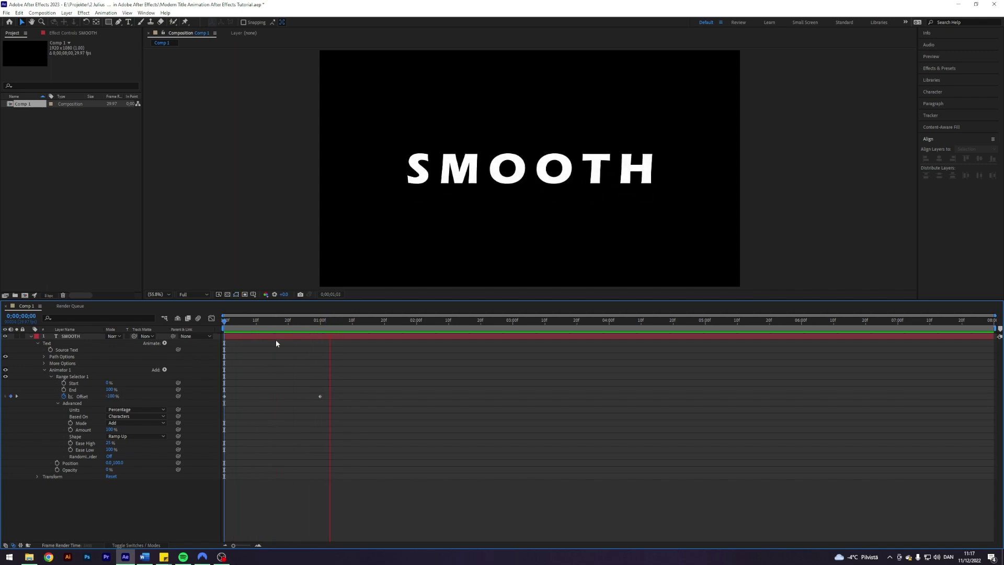
pyautogui.press('space')
# Step: Move the second Offset keyframe to 0;00;01;15
pyautogui.click(384, 321)
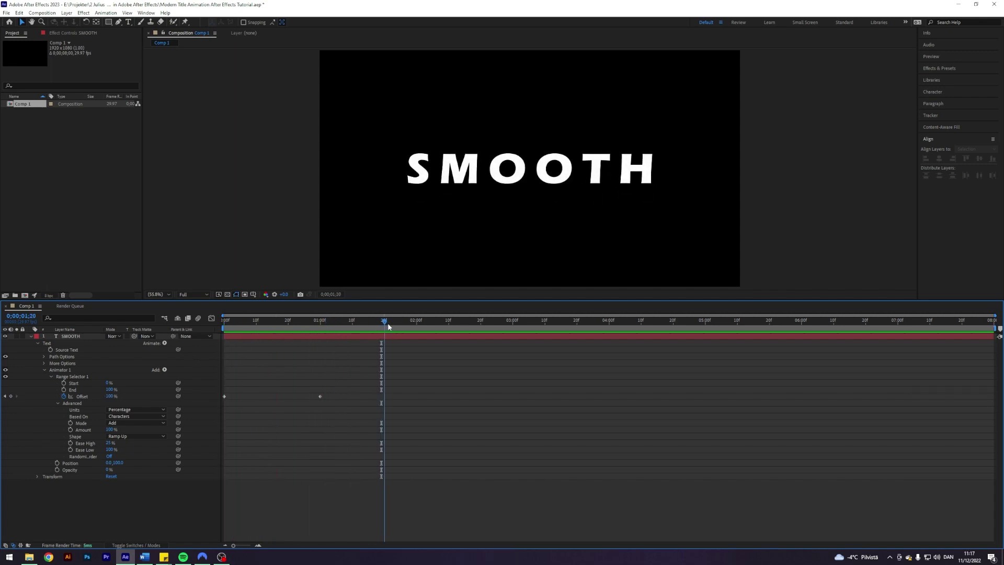
pyautogui.moveTo(372, 321); pyautogui.dragTo(369, 322)
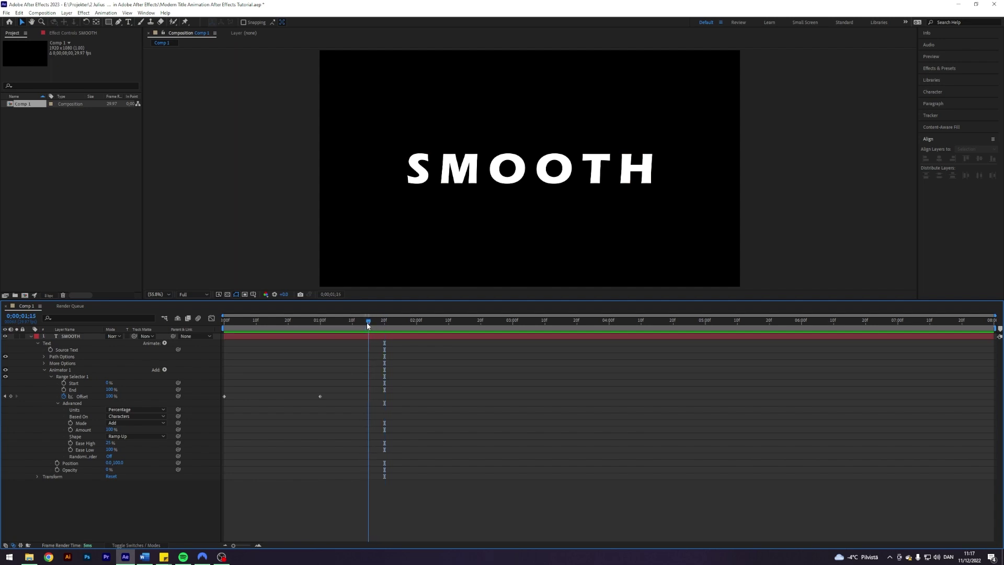
pyautogui.click(321, 394)
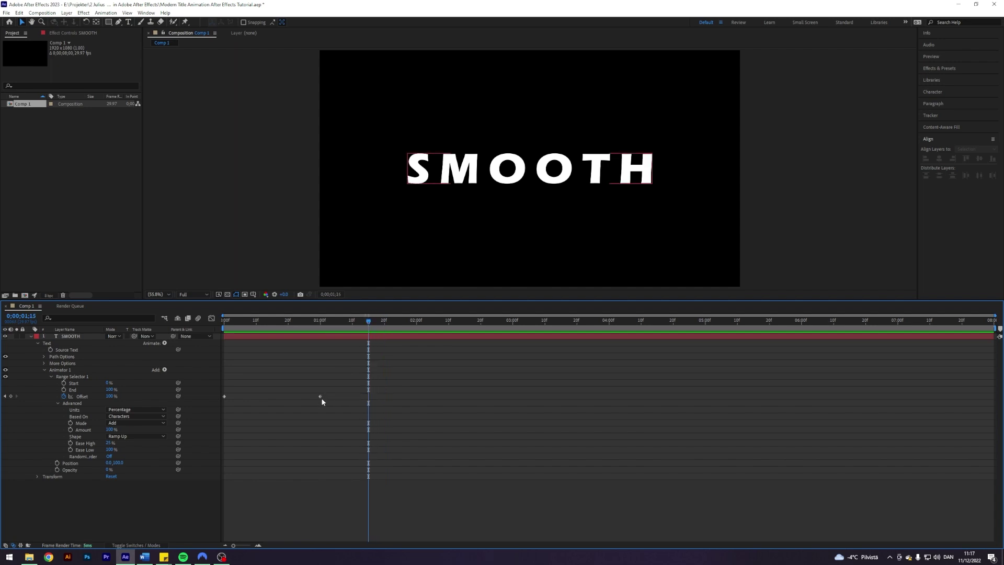
pyautogui.moveTo(321, 396); pyautogui.dragTo(369, 398)
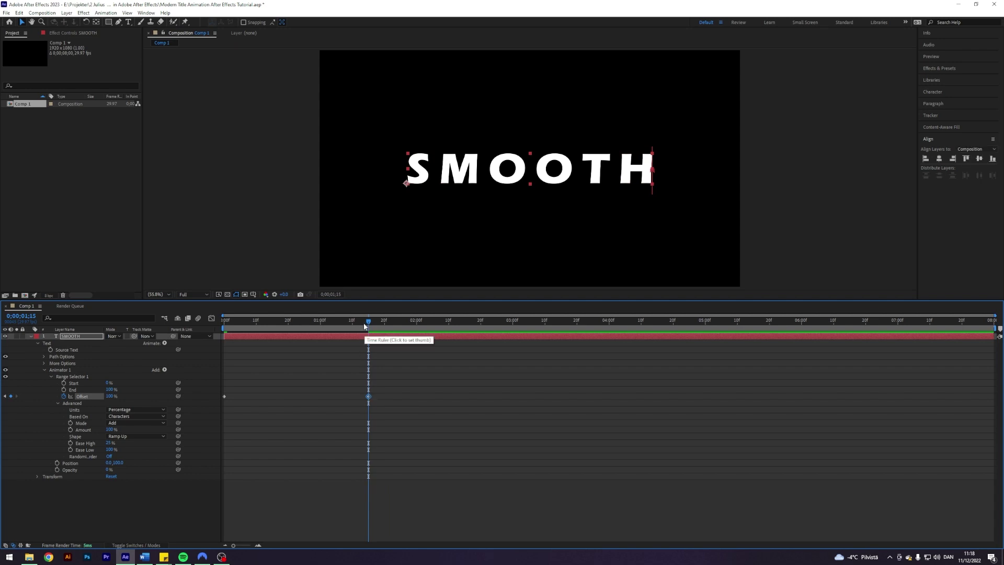
# Step: Preview the slower reveal from the start, then return to 0;00;01;15
pyautogui.moveTo(369, 321); pyautogui.dragTo(224, 324)
pyautogui.click(148, 513)
pyautogui.press('space')
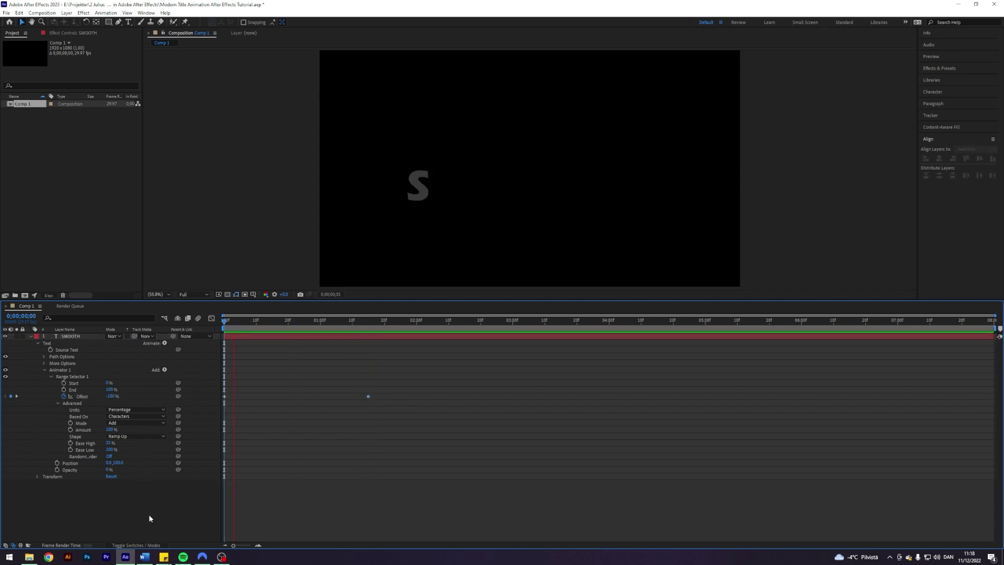
pyautogui.moveTo(380, 324); pyautogui.dragTo(369, 327)
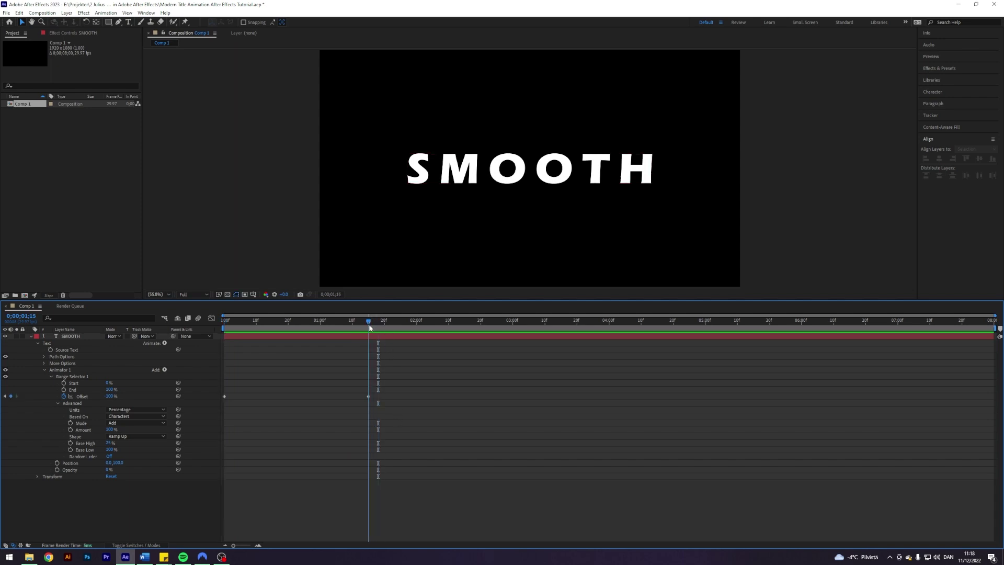
pyautogui.click(399, 336)
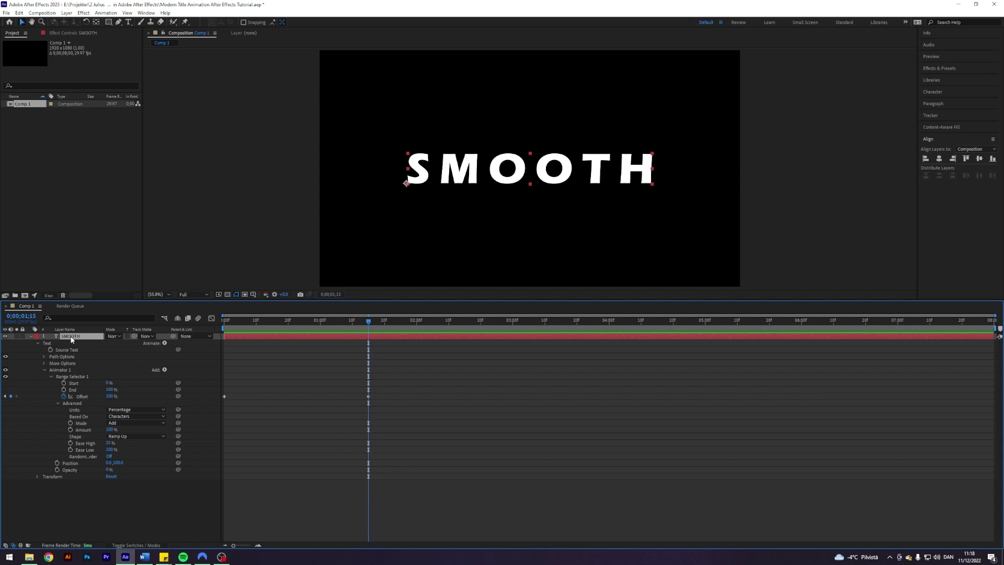
# Step: Set a Scale keyframe at 0;00;01;15 in SMOOTH's Transform properties
pyautogui.click(38, 343)
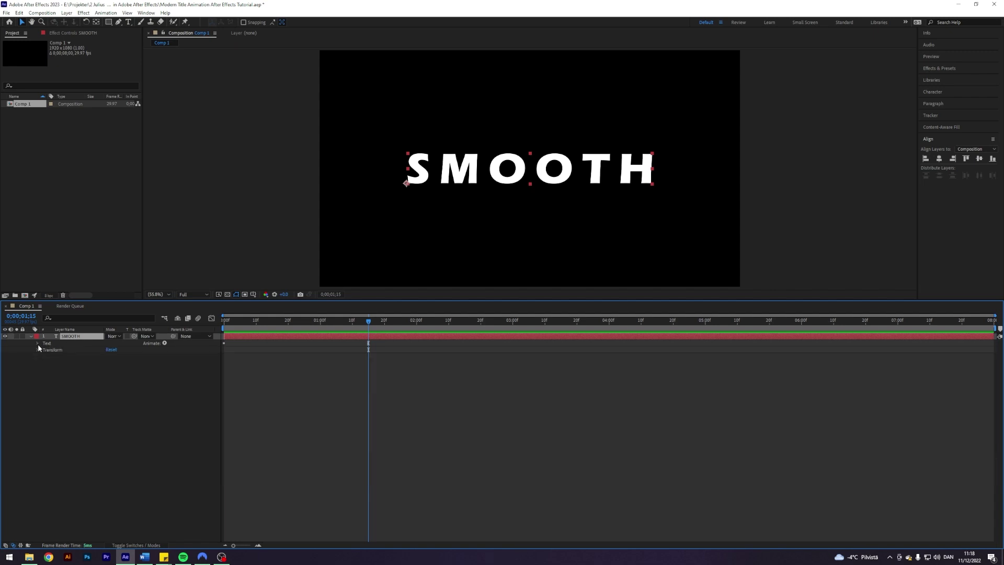
pyautogui.click(38, 343)
pyautogui.click(39, 343)
pyautogui.click(37, 349)
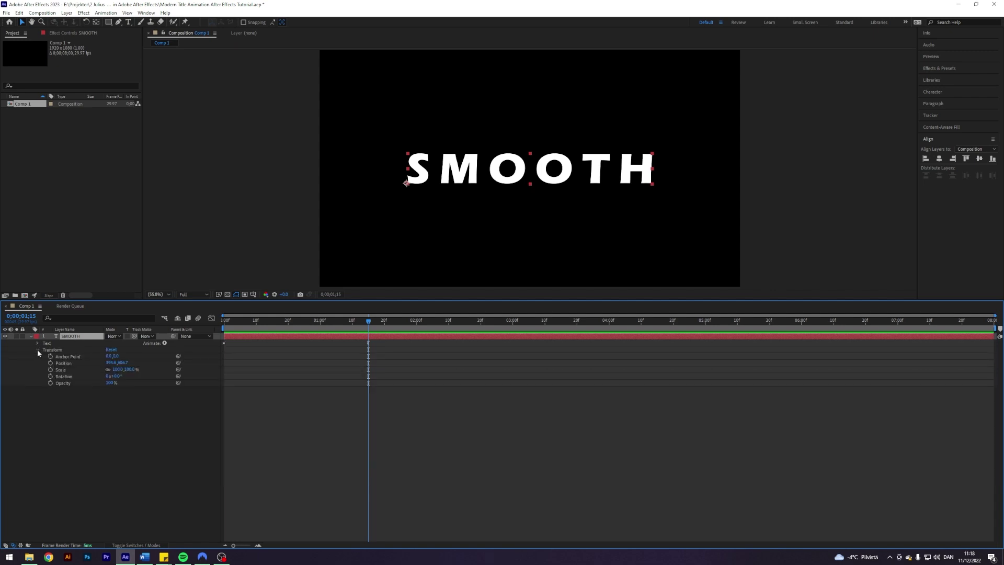
pyautogui.click(51, 369)
# Step: Set Scale to 80% at 0;00;02;00 and apply Easy Ease to both Scale keyframes
pyautogui.moveTo(368, 321); pyautogui.dragTo(416, 322)
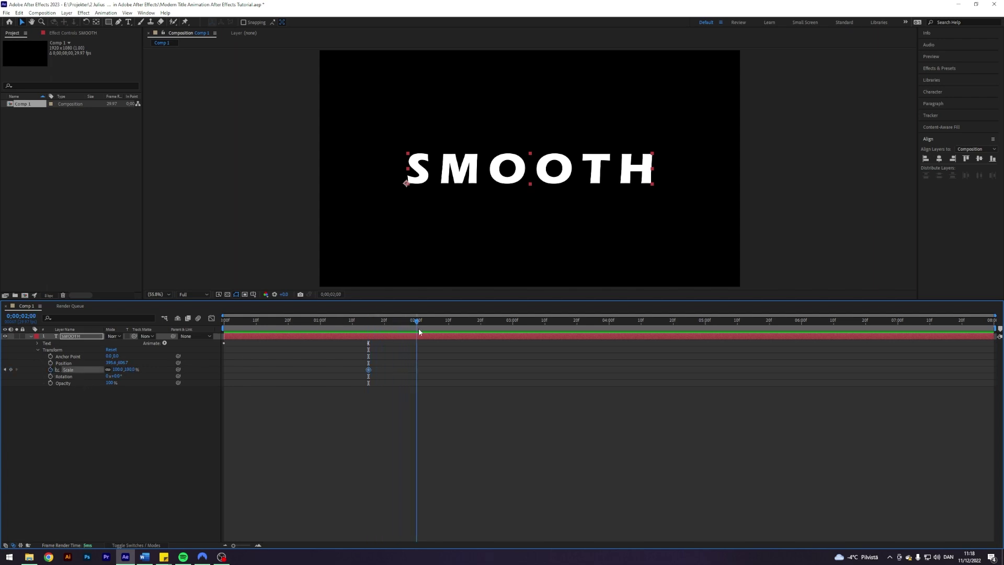
pyautogui.click(117, 369)
pyautogui.write('80')
pyautogui.press('Return')
pyautogui.moveTo(462, 390); pyautogui.dragTo(344, 362)
pyautogui.press('F9')
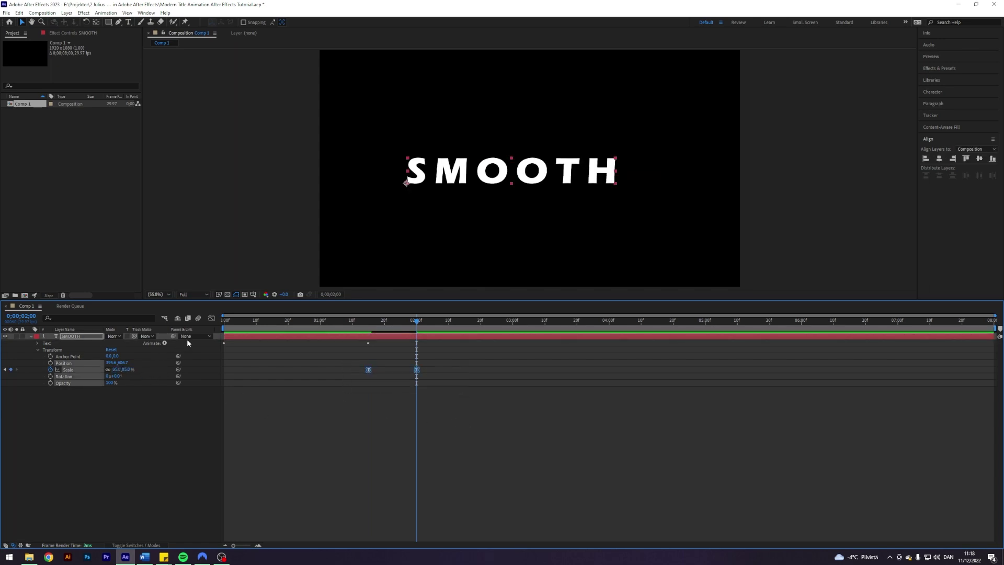
# Step: In the Graph Editor, drag the Scale keyframes' influence handles to deepen the speed spike
pyautogui.click(212, 318)
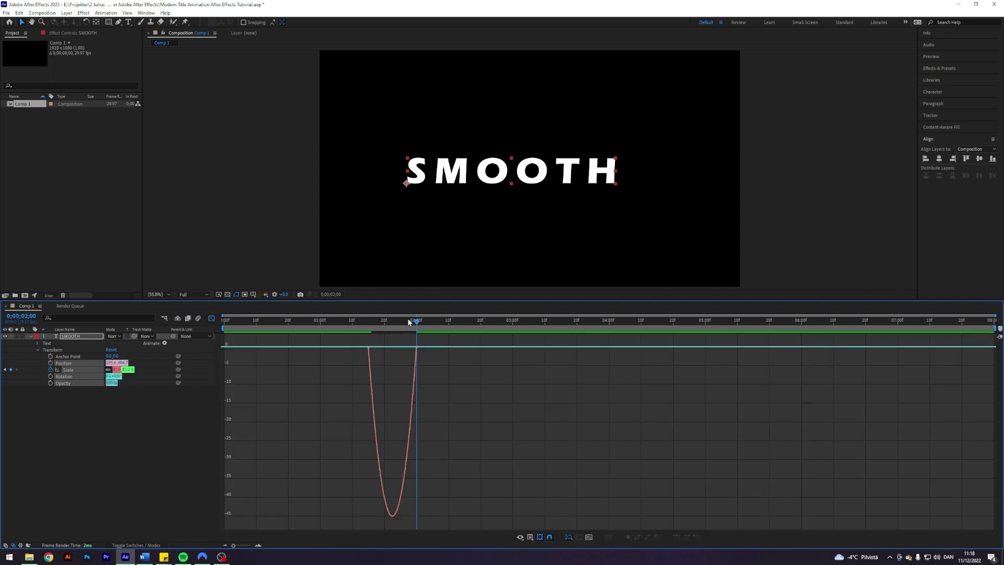
pyautogui.moveTo(416, 321); pyautogui.dragTo(394, 328)
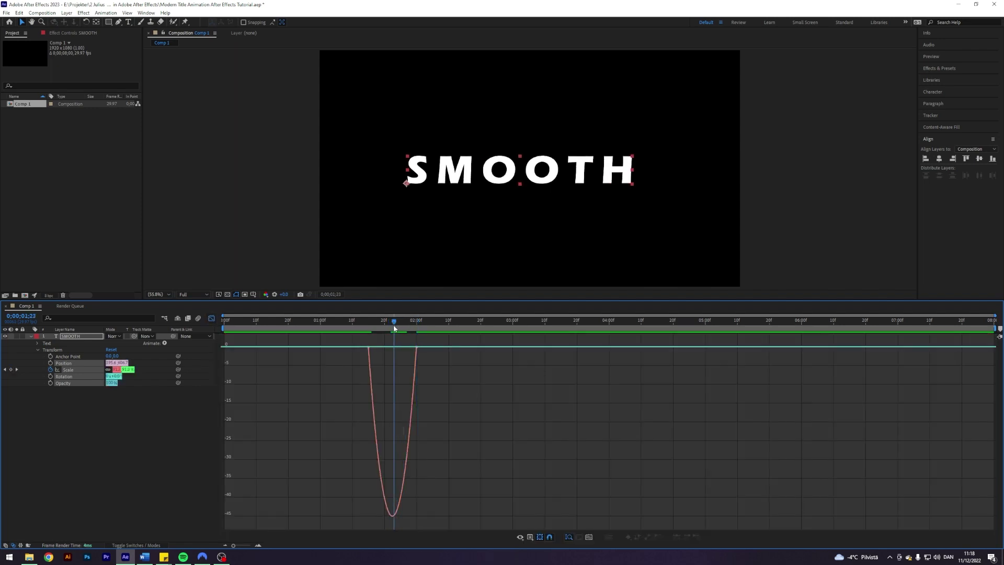
pyautogui.click(67, 370)
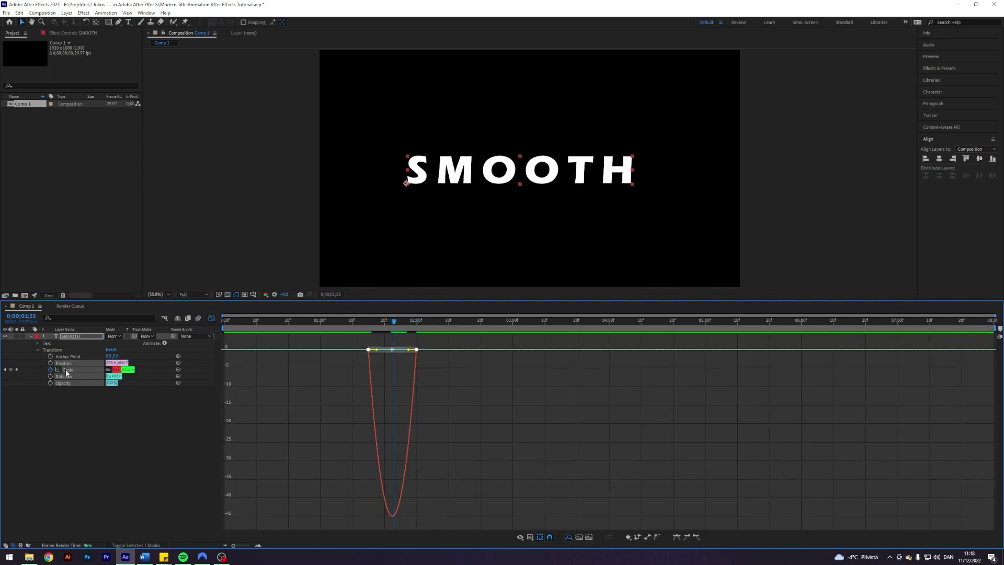
pyautogui.moveTo(378, 351); pyautogui.dragTo(395, 328)
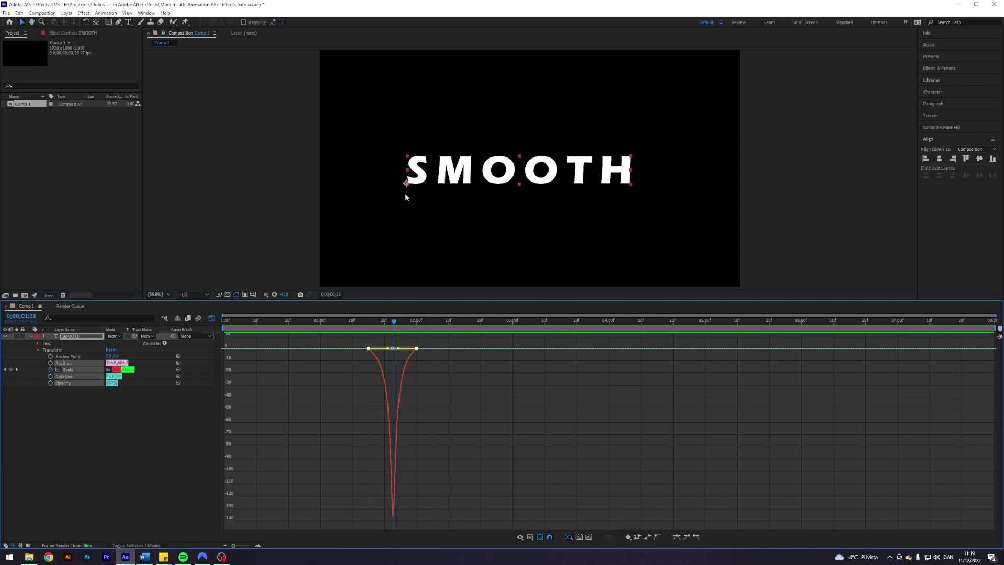
# Step: Centre SMOOTH's anchor point with the Pan Behind tool and scrub to check the pulse
pyautogui.click(97, 26)
pyautogui.hotkey('ctrl', 'alt', 'Home')
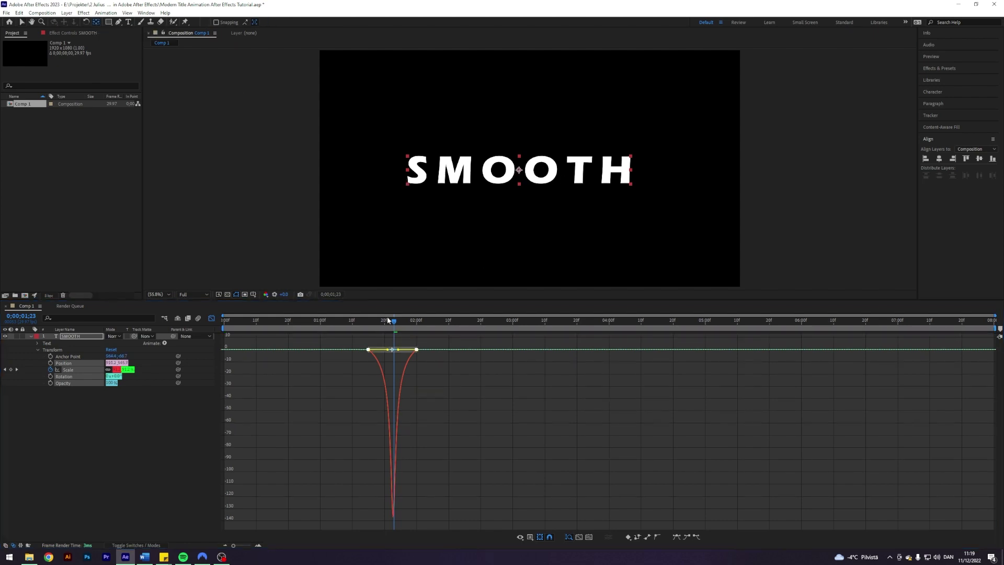
pyautogui.moveTo(384, 321); pyautogui.dragTo(188, 334)
pyautogui.click(212, 318)
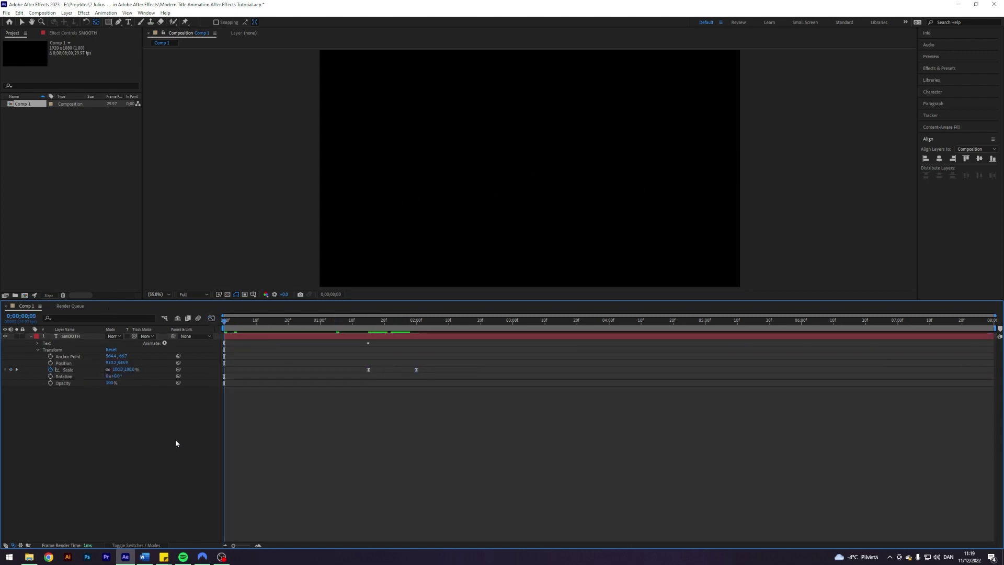